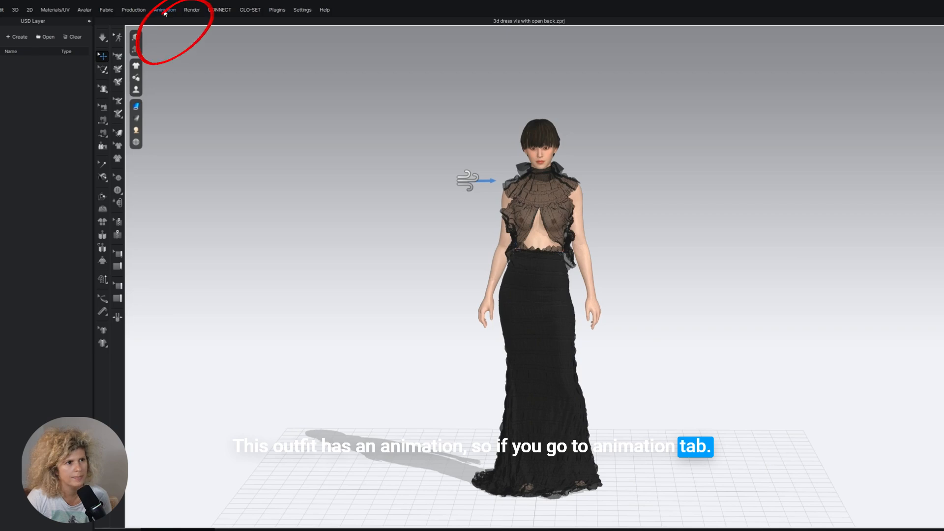
Open the Animation workspace and move the playhead back to the start of the dress's wind animation.
{"action": "left_click", "coordinate": [165, 12]}
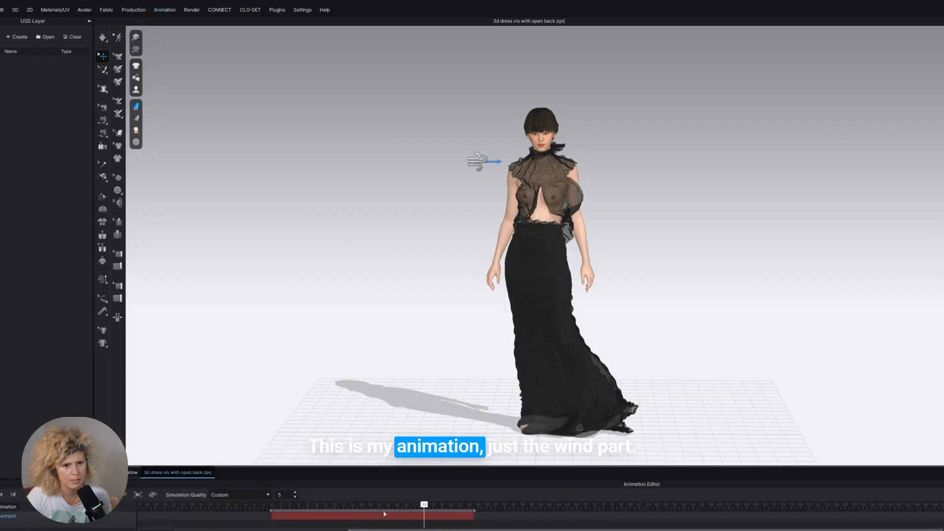
{"action": "left_click_drag", "start_coordinate": [385, 514], "coordinate": [276, 514]}
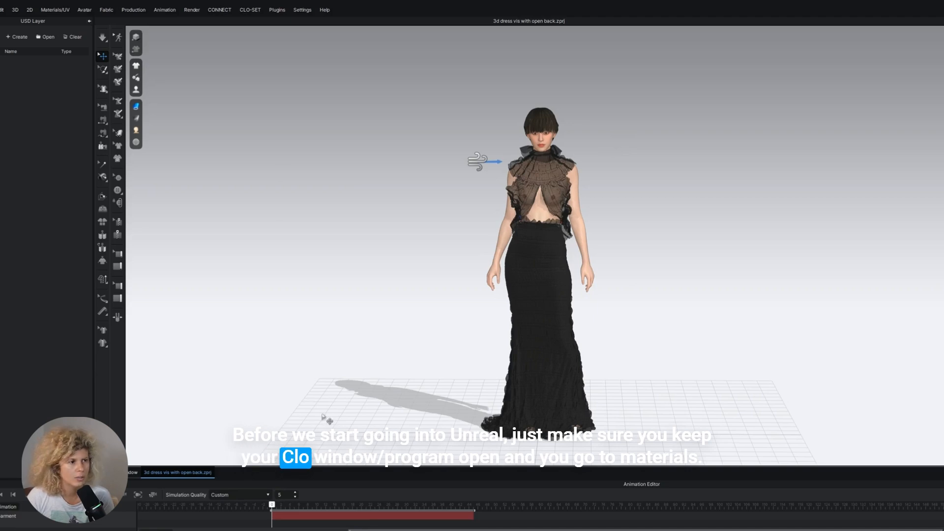
Show the UV Editor beside the 3D garment and widen it so the tile with all patterns is visible.
{"action": "left_click", "coordinate": [55, 10]}
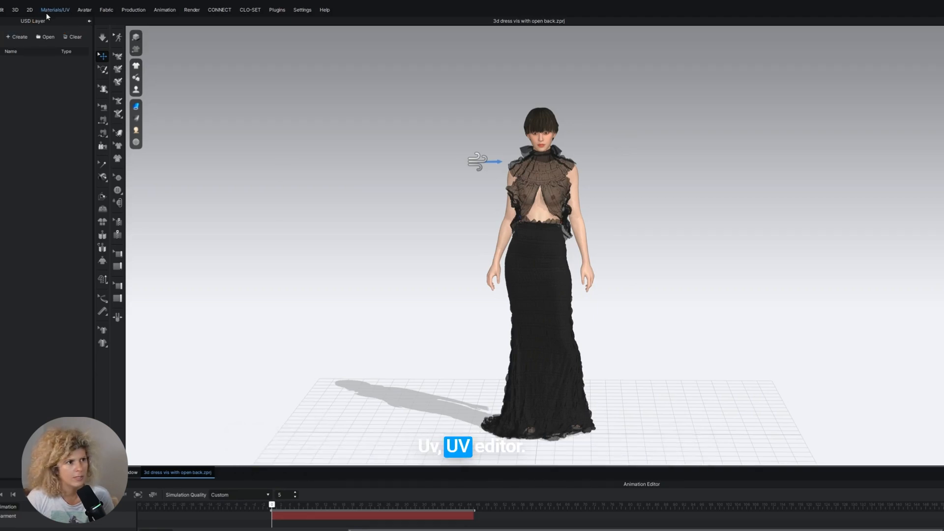
{"action": "left_click", "coordinate": [47, 19]}
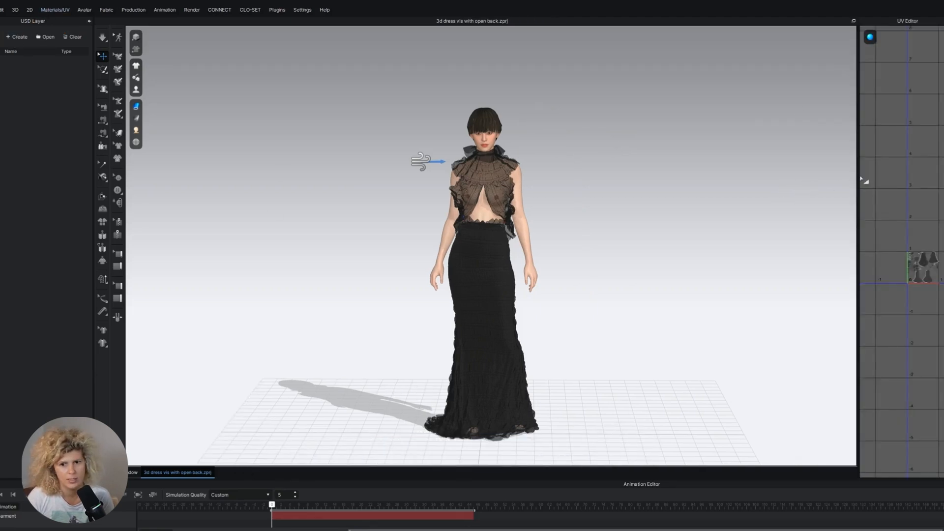
{"action": "left_click_drag", "start_coordinate": [857, 175], "coordinate": [574, 196]}
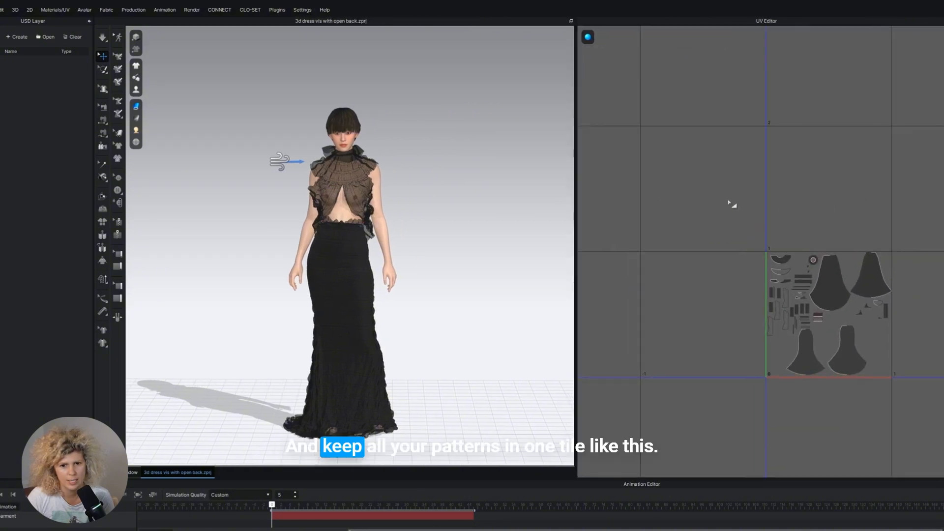
{"action": "left_click_drag", "start_coordinate": [921, 408], "coordinate": [922, 409]}
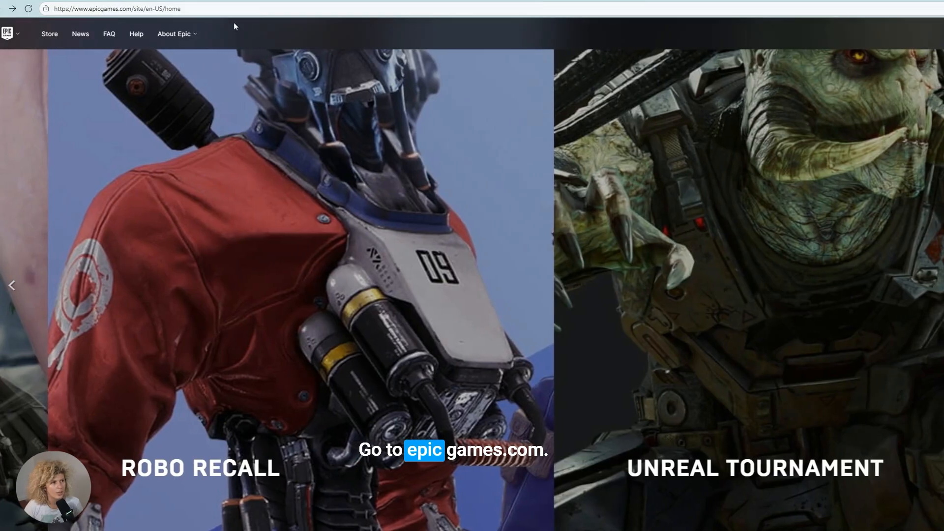
Switch to the Unreal Project Browser and open the recent project MyProject2 for engine version 5.6.
{"action": "left_click_drag", "start_coordinate": [196, 9], "coordinate": [118, 10]}
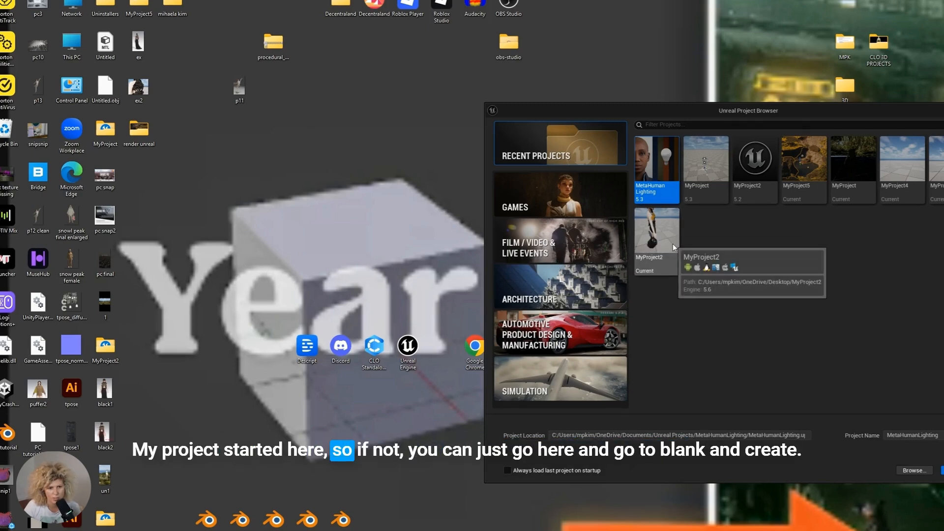
{"action": "left_click", "coordinate": [673, 244]}
{"action": "left_click", "coordinate": [561, 241]}
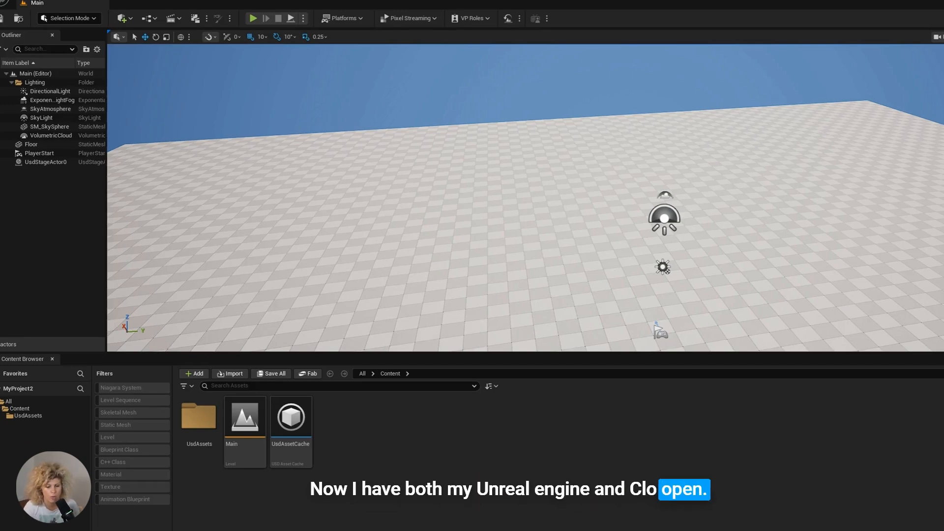
Open the plugin manager and search for "sync" to check the CLO/Marvelous Designer LiveSync plugin.
{"action": "left_click", "coordinate": [39, 0]}
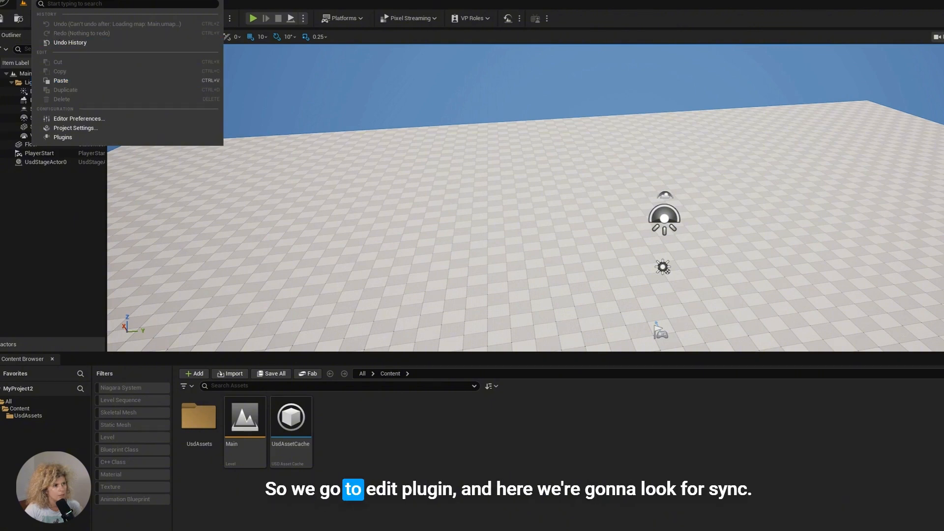
{"action": "left_click", "coordinate": [63, 137]}
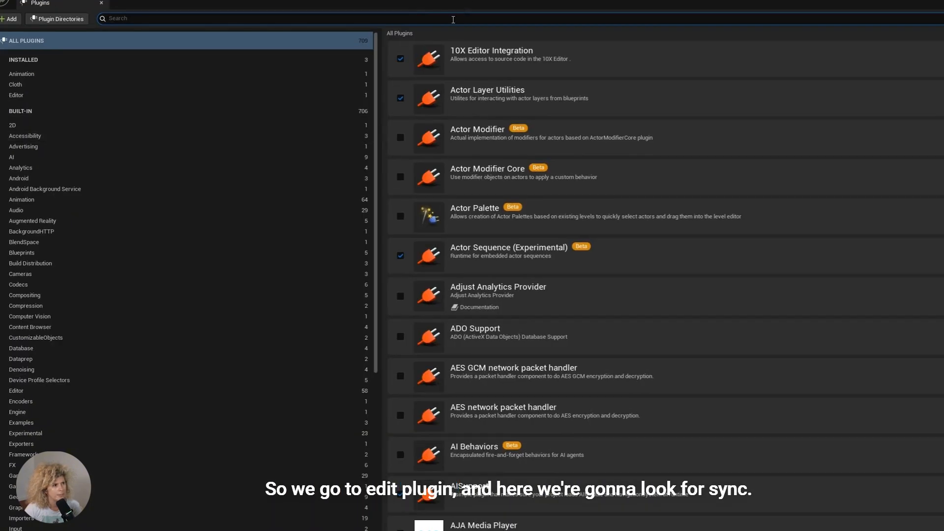
{"action": "type", "text": "s"}
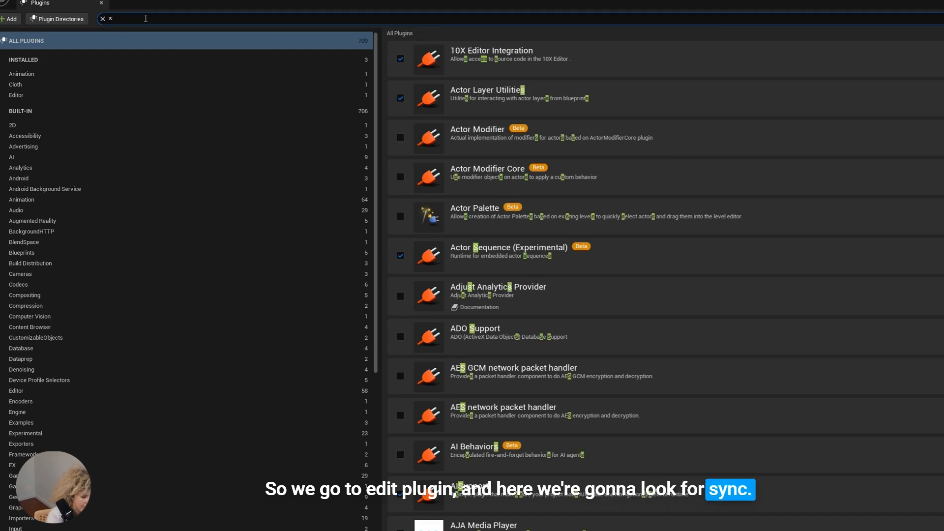
{"action": "type", "text": "ync"}
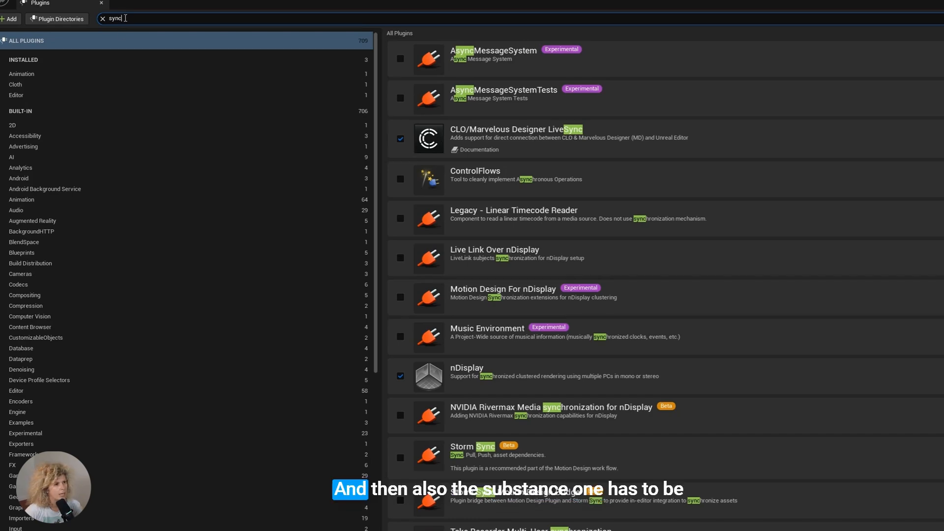
Search the plugins for "substa" and enable Substance in UE5.
{"action": "left_click_drag", "start_coordinate": [132, 18], "coordinate": [62, 24]}
{"action": "type", "text": "sub"}
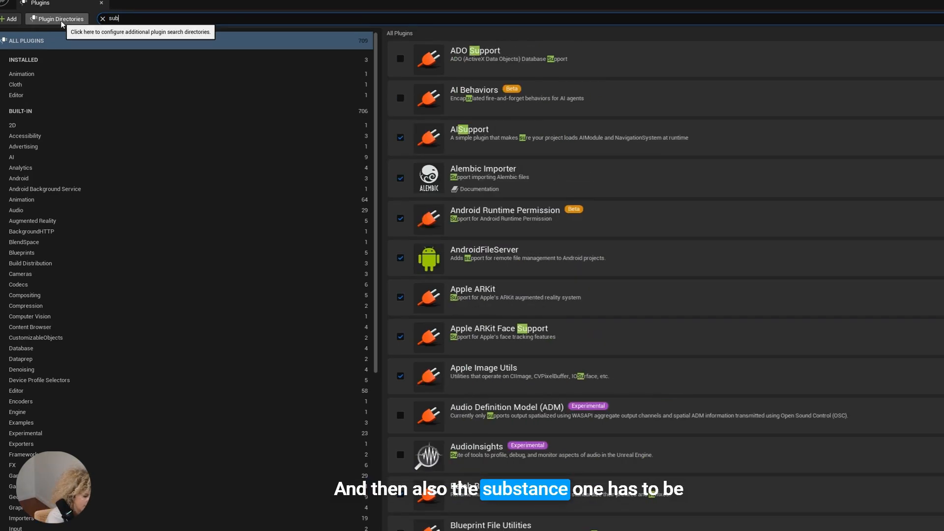
{"action": "type", "text": "sta"}
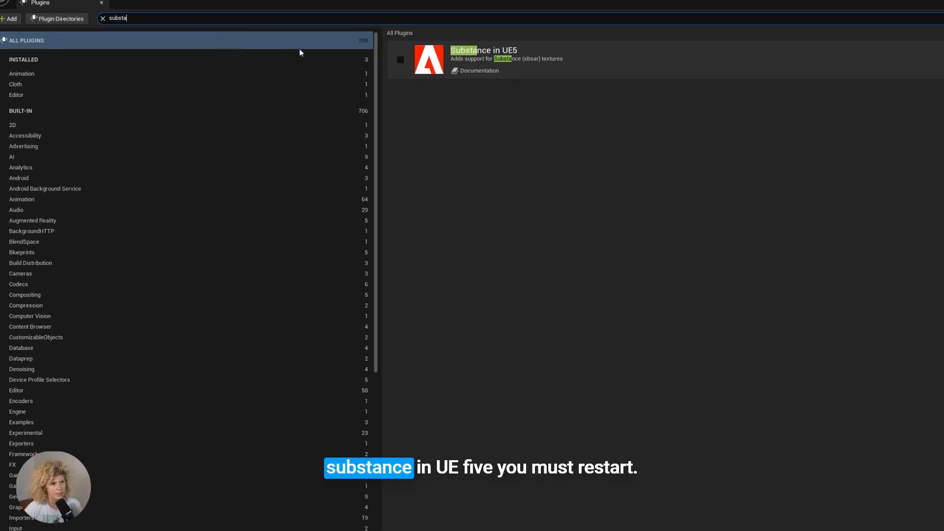
{"action": "left_click", "coordinate": [401, 60]}
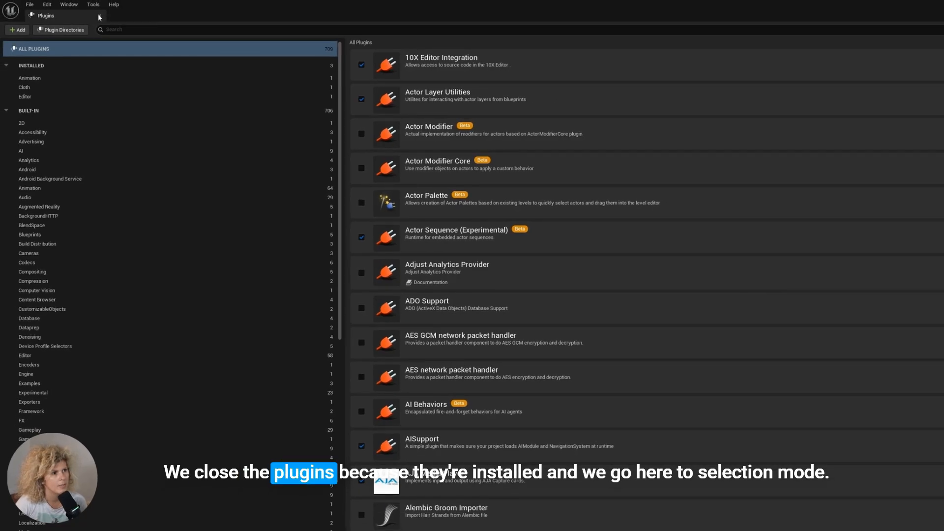
Close the plugin manager and switch the editor from Selection mode to CLO/MD LiveSync mode.
{"action": "left_click", "coordinate": [100, 16]}
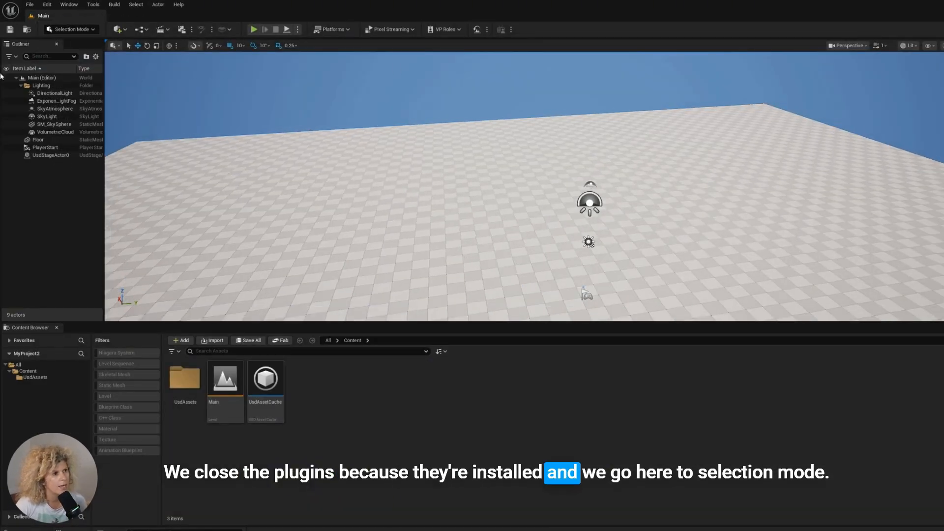
{"action": "left_click", "coordinate": [69, 30]}
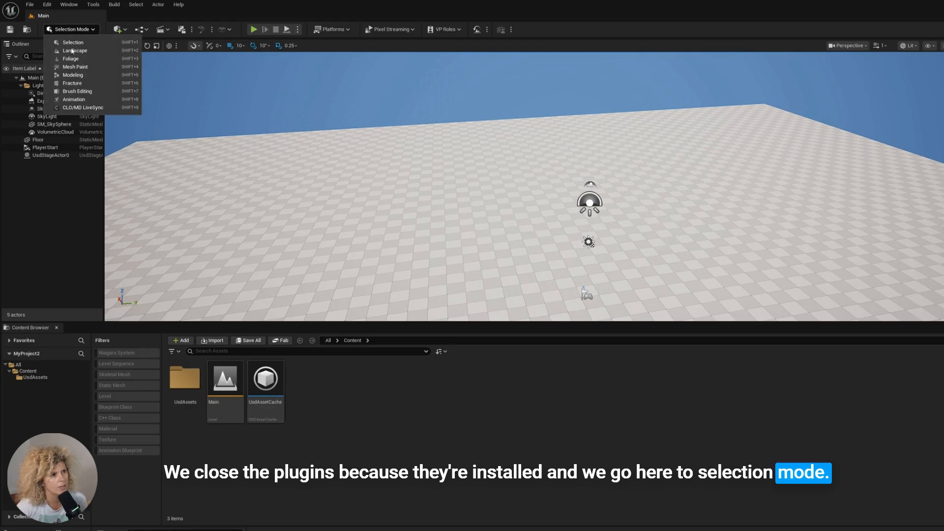
{"action": "left_click", "coordinate": [76, 108]}
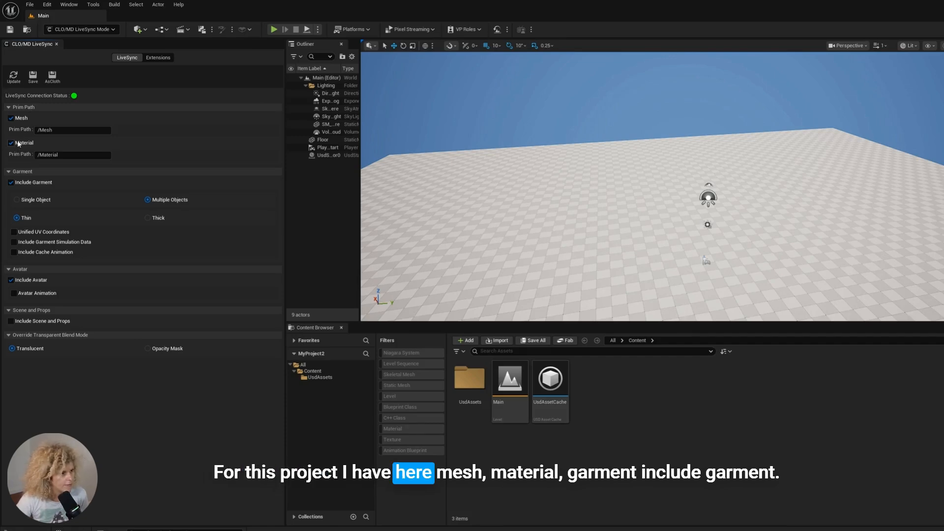
Configure LiveSync to bring the garment as a Single Object, include cache animation and use Opacity Mask as the transparent blend mode.
{"action": "left_click", "coordinate": [18, 201]}
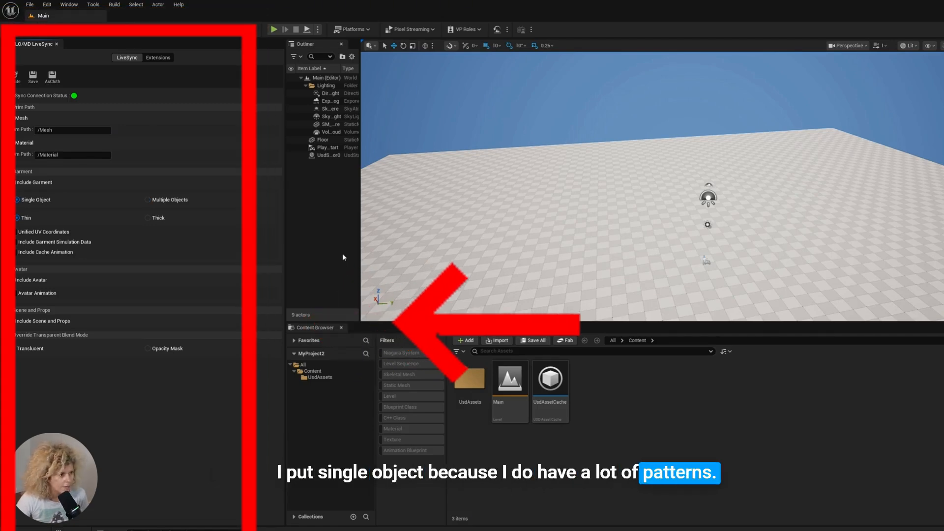
{"action": "left_click", "coordinate": [13, 253]}
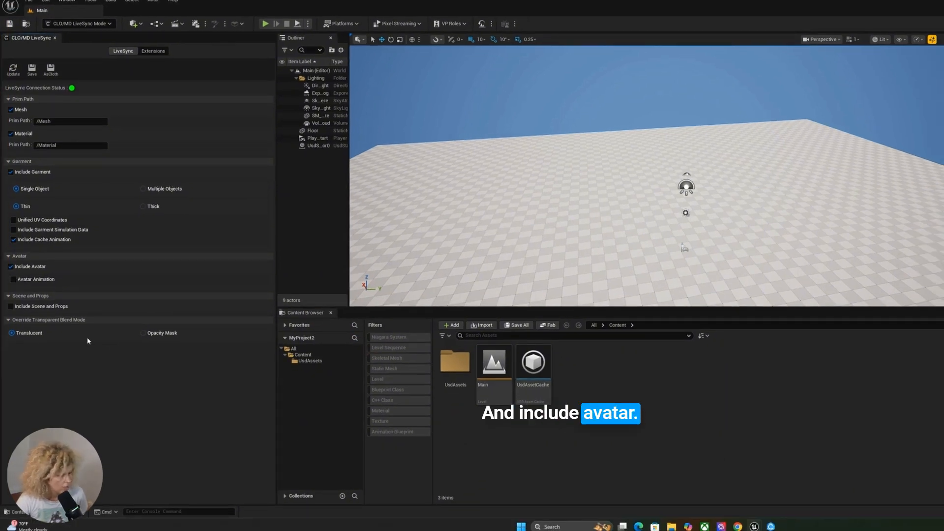
{"action": "left_click", "coordinate": [143, 333]}
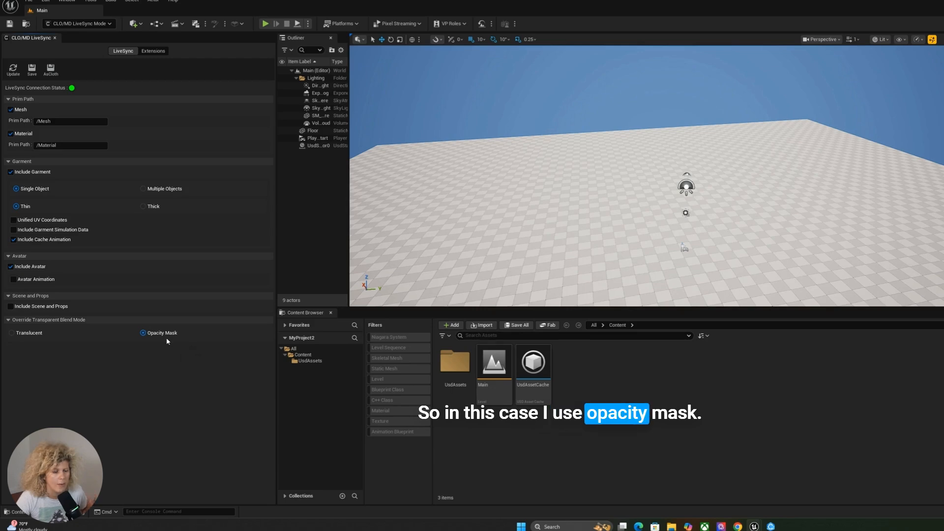
Run the LiveSync update to import the garment and avatar from CLO, accept the warning and check them in the viewport.
{"action": "left_click", "coordinate": [13, 74]}
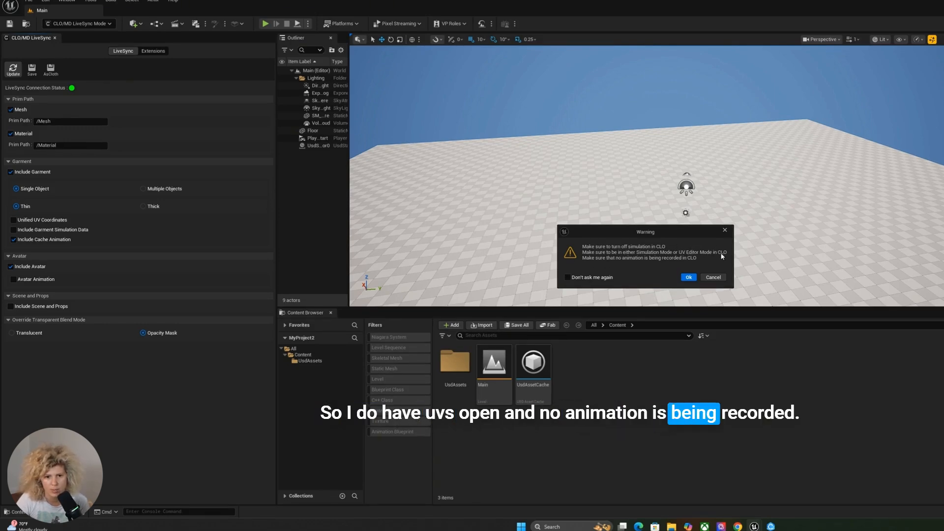
{"action": "left_click", "coordinate": [689, 277]}
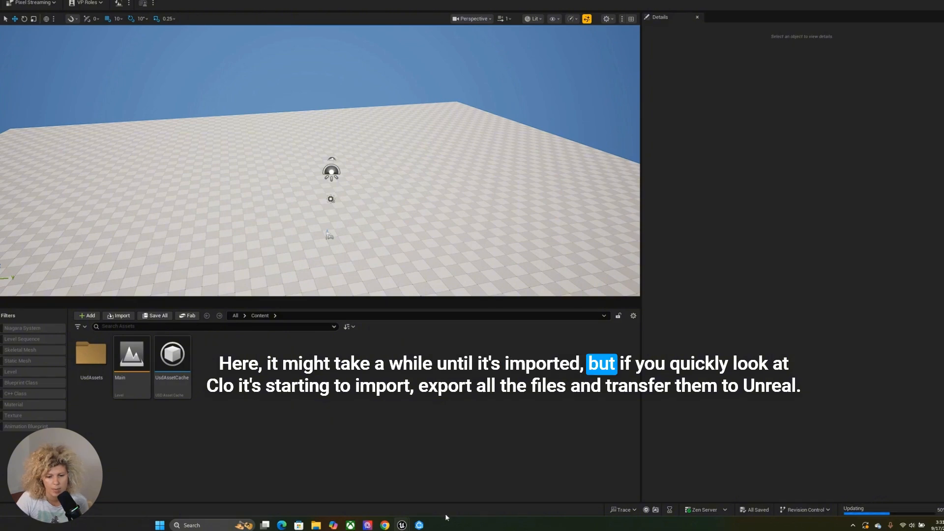
{"action": "mouse_move", "coordinate": [421, 524]}
{"action": "mouse_move", "coordinate": [416, 489]}
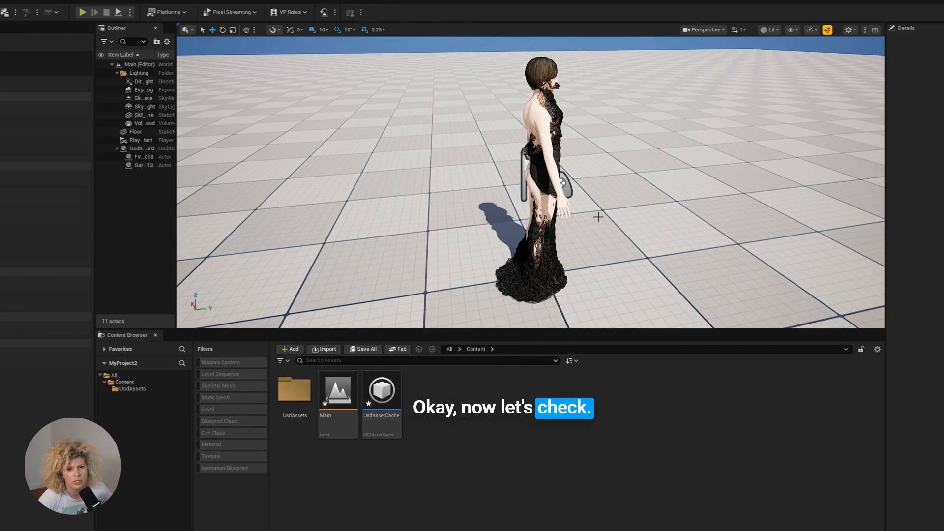
{"action": "mouse_move", "coordinate": [598, 217]}
{"action": "right_mouse_down"}
{"action": "mouse_move", "coordinate": [594, 210]}
{"action": "mouse_move", "coordinate": [603, 213]}
{"action": "right_mouse_up"}
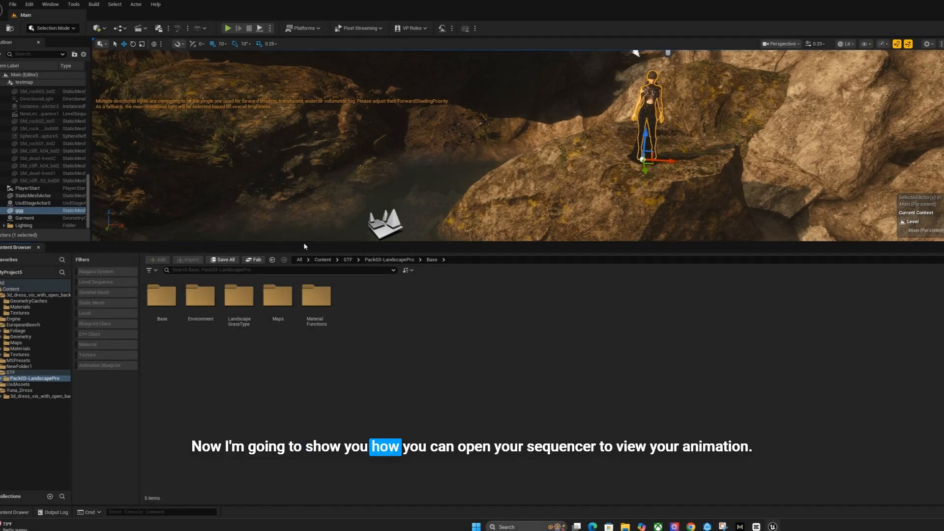
Add a level sequence to the scene, save it as NewLevelSequence2 and make room for the viewport and Sequencer.
{"action": "left_click_drag", "start_coordinate": [303, 246], "coordinate": [302, 332]}
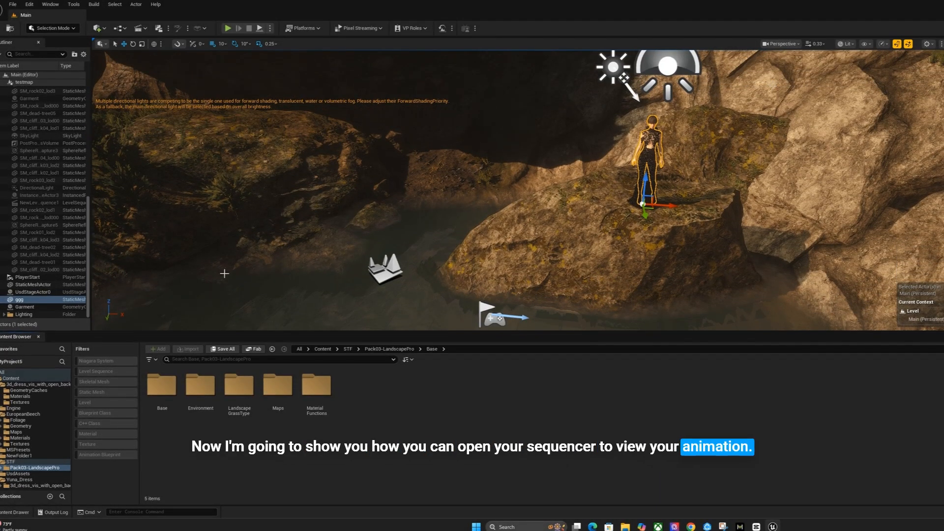
{"action": "left_click", "coordinate": [144, 29]}
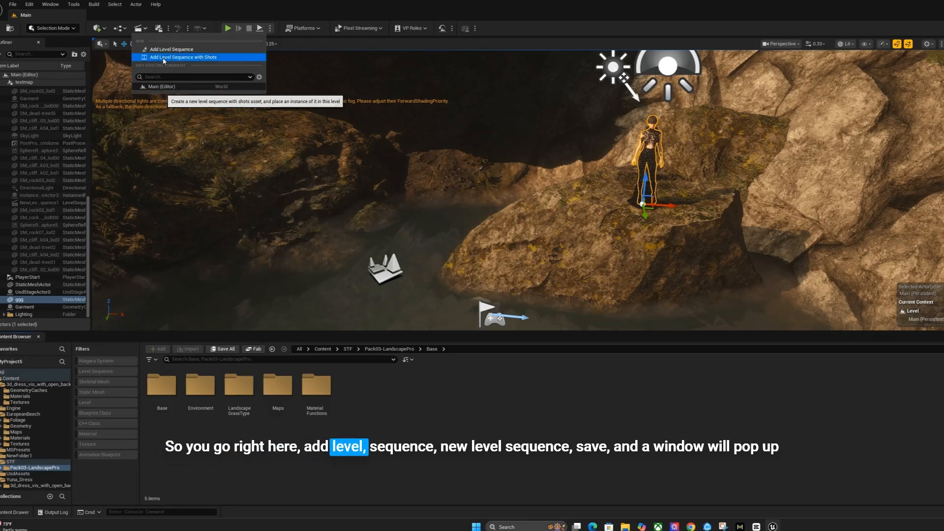
{"action": "left_click", "coordinate": [167, 50]}
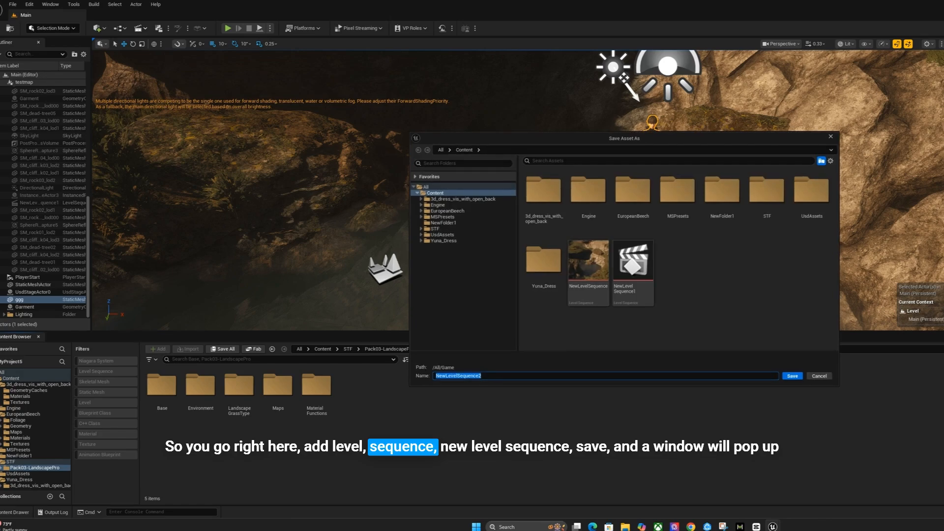
{"action": "left_click", "coordinate": [792, 376]}
{"action": "left_click_drag", "start_coordinate": [185, 246], "coordinate": [160, 317]}
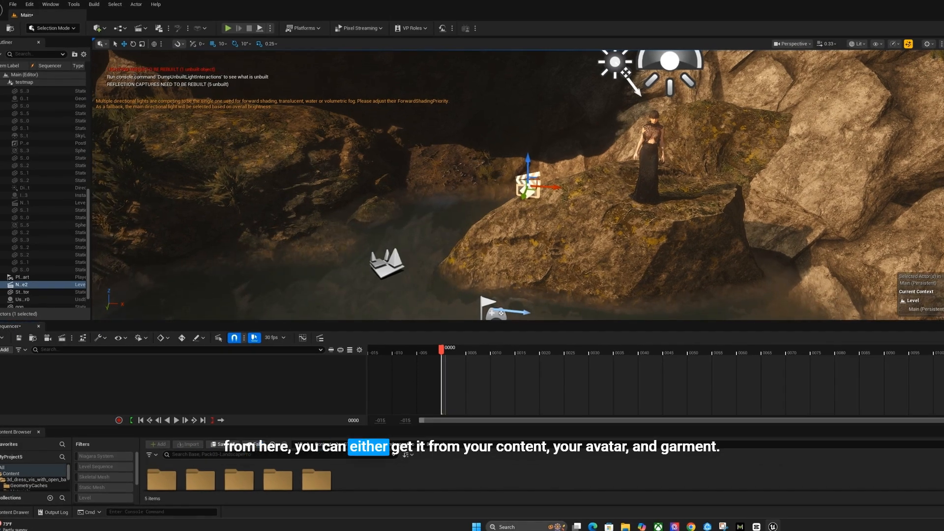
Add the ggg avatar and the Garment actor from the Outliner to the new level sequence.
{"action": "left_click", "coordinate": [650, 168]}
{"action": "left_click", "coordinate": [33, 480]}
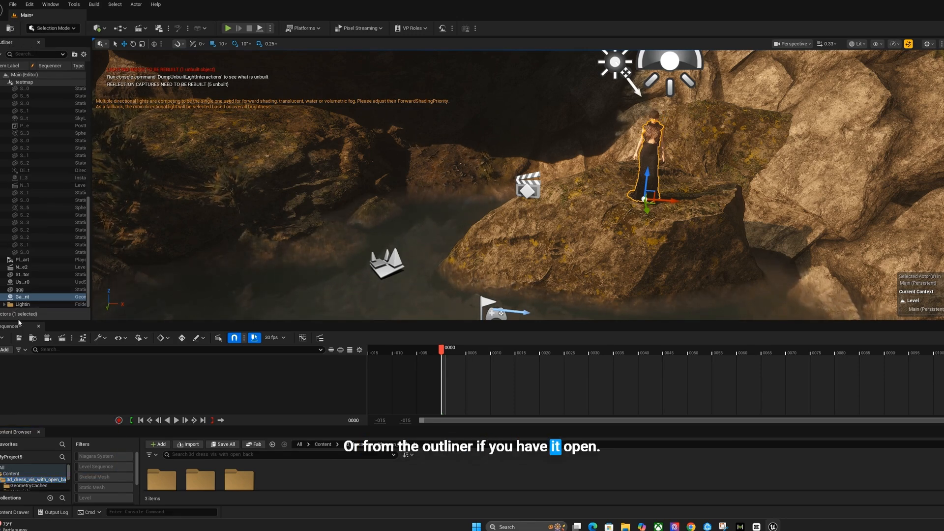
{"action": "left_click_drag", "start_coordinate": [22, 289], "coordinate": [127, 375]}
{"action": "left_click_drag", "start_coordinate": [21, 299], "coordinate": [160, 426]}
{"action": "left_click_drag", "start_coordinate": [91, 393], "coordinate": [90, 389]}
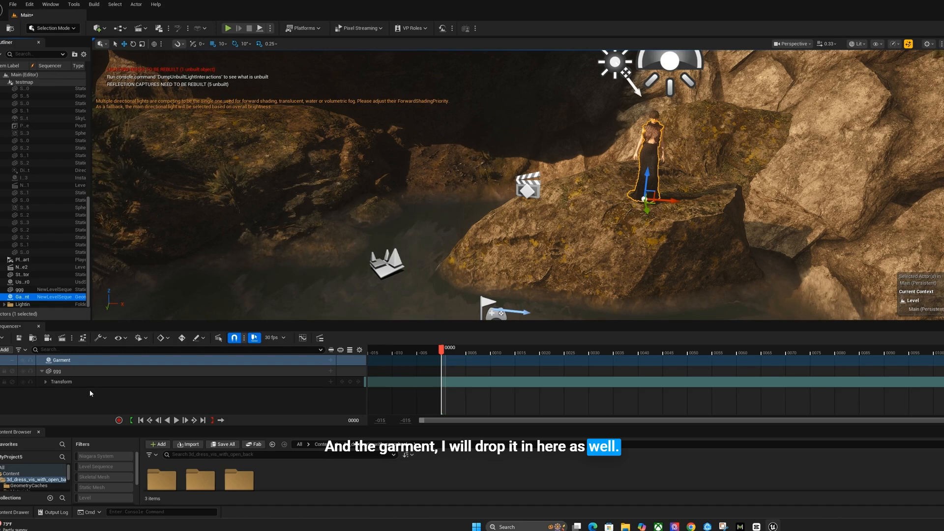
Add a Geometry Cache track to the Garment in the sequence and scrub the timeline to preview the wind animation.
{"action": "left_click", "coordinate": [331, 361]}
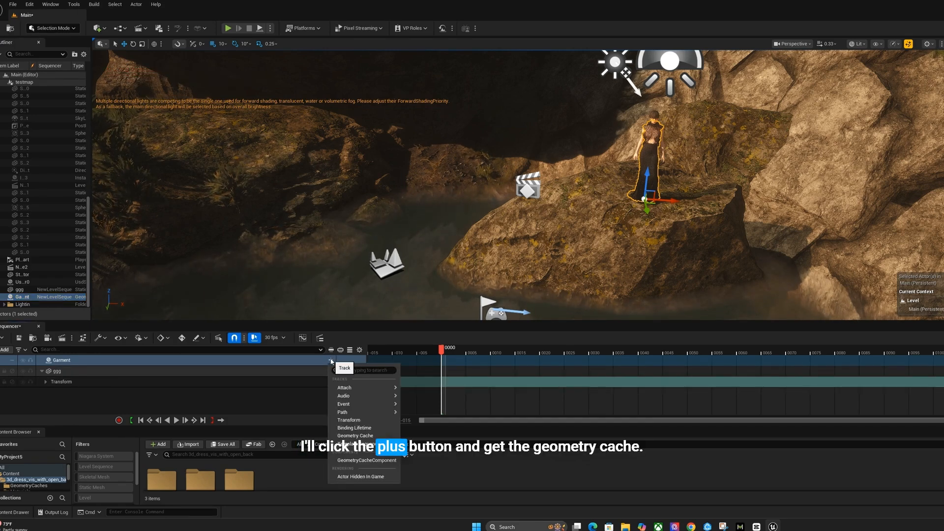
{"action": "left_click", "coordinate": [346, 436]}
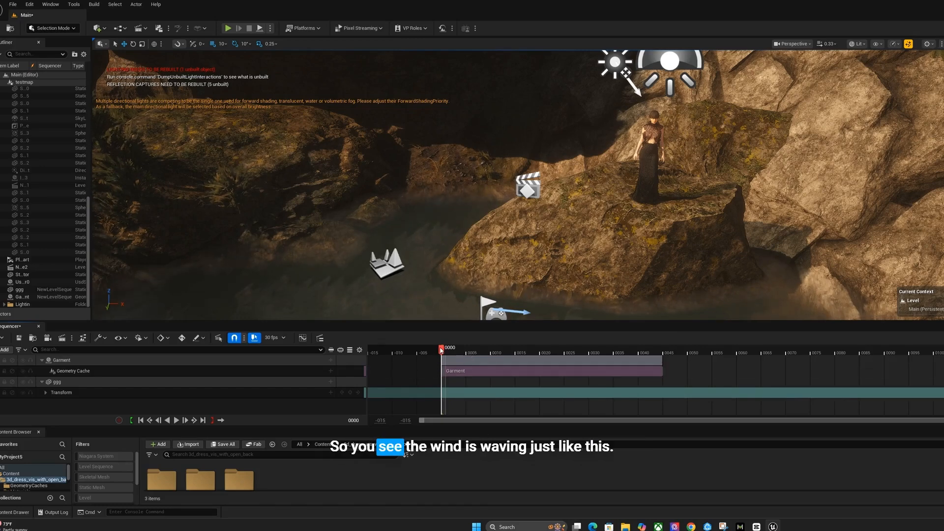
{"action": "left_click_drag", "start_coordinate": [434, 358], "coordinate": [515, 362]}
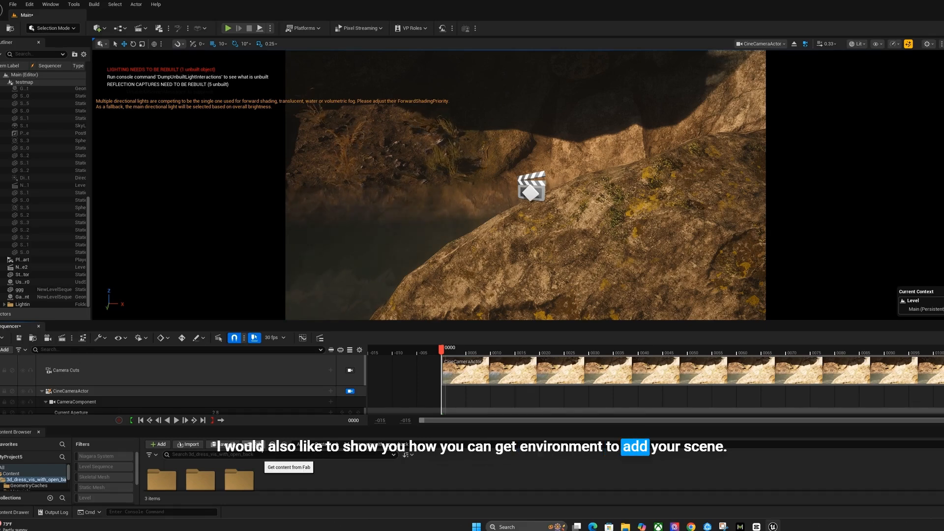
Open the Fab marketplace, browse the 3D products and filter them to show only free assets.
{"action": "left_click", "coordinate": [261, 445]}
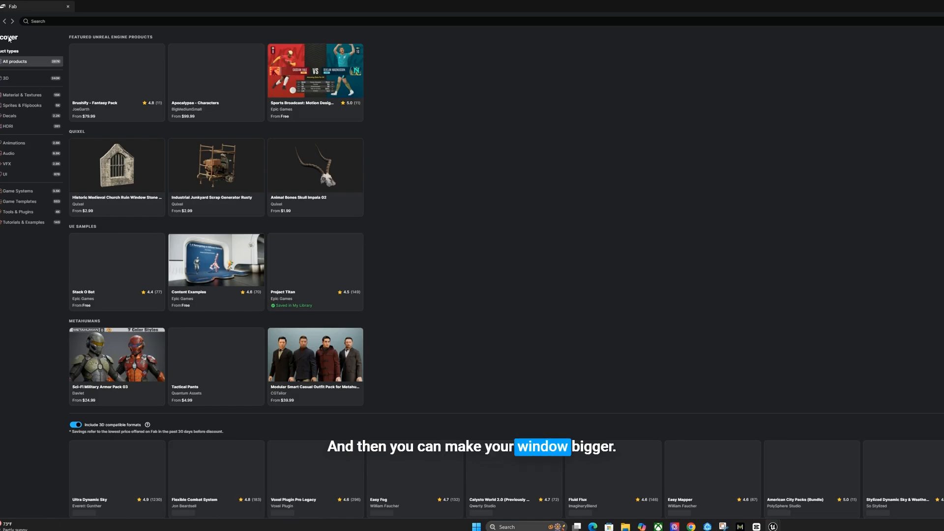
{"action": "left_click", "coordinate": [3, 78]}
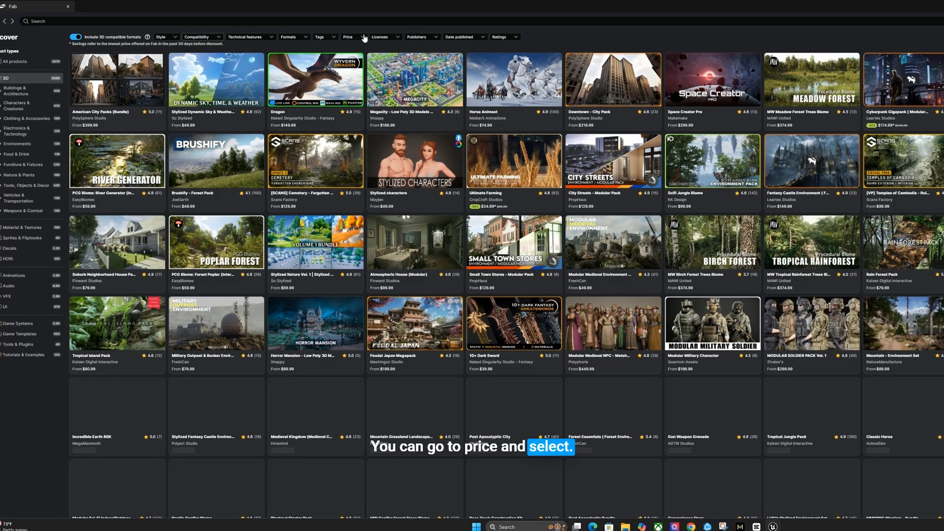
{"action": "left_click", "coordinate": [349, 37]}
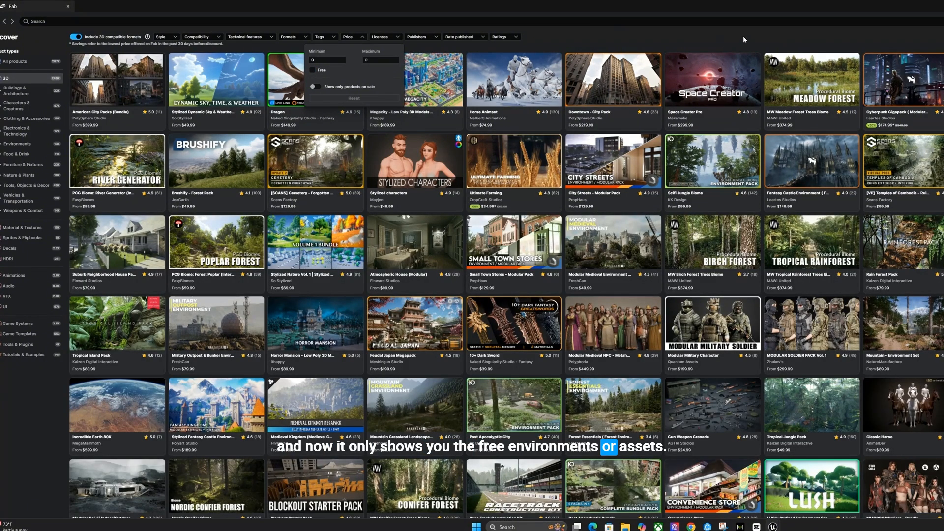
{"action": "left_click", "coordinate": [312, 70]}
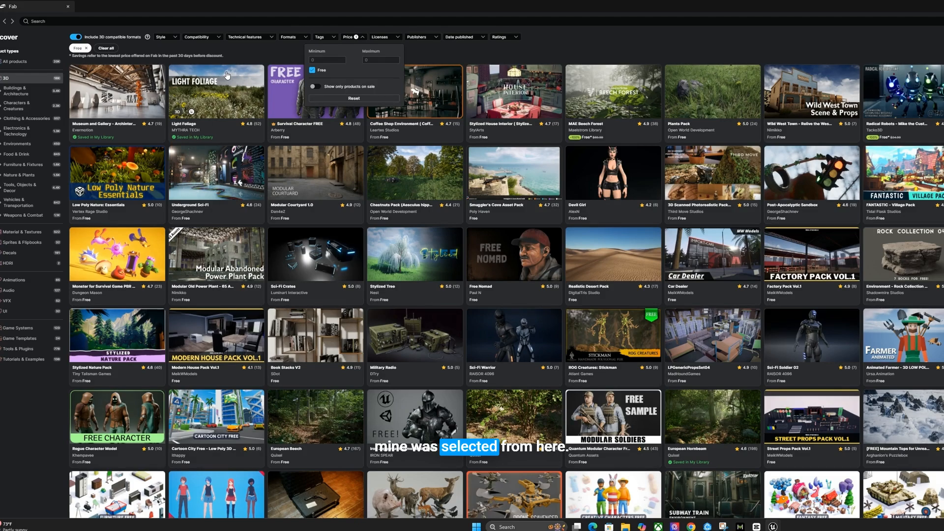
Open the Light Foliage environment, add it to the project and return to the Unreal Engine editor.
{"action": "left_click", "coordinate": [207, 96]}
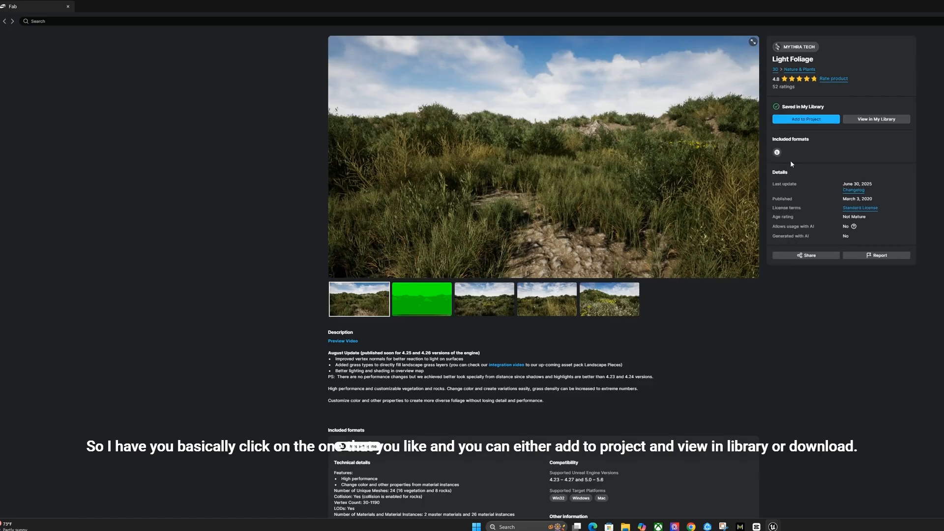
{"action": "left_click", "coordinate": [811, 120]}
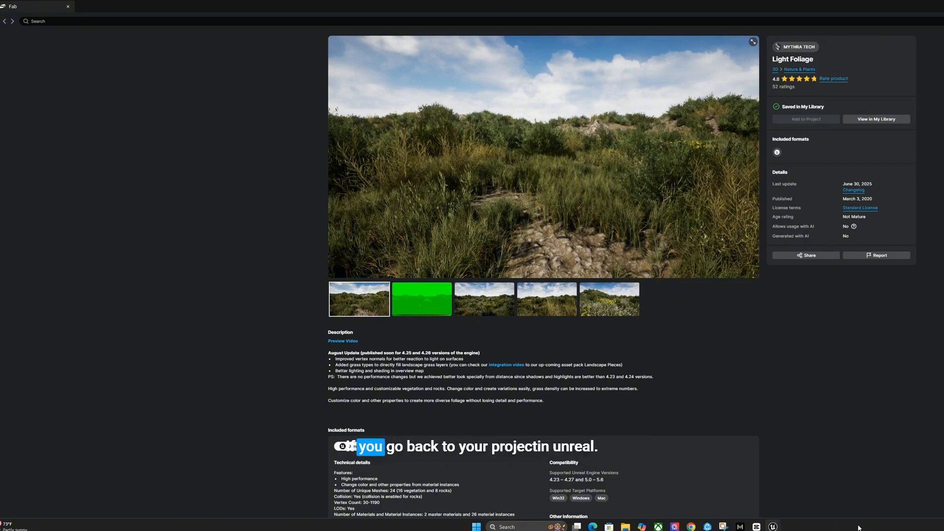
{"action": "mouse_move", "coordinate": [773, 527]}
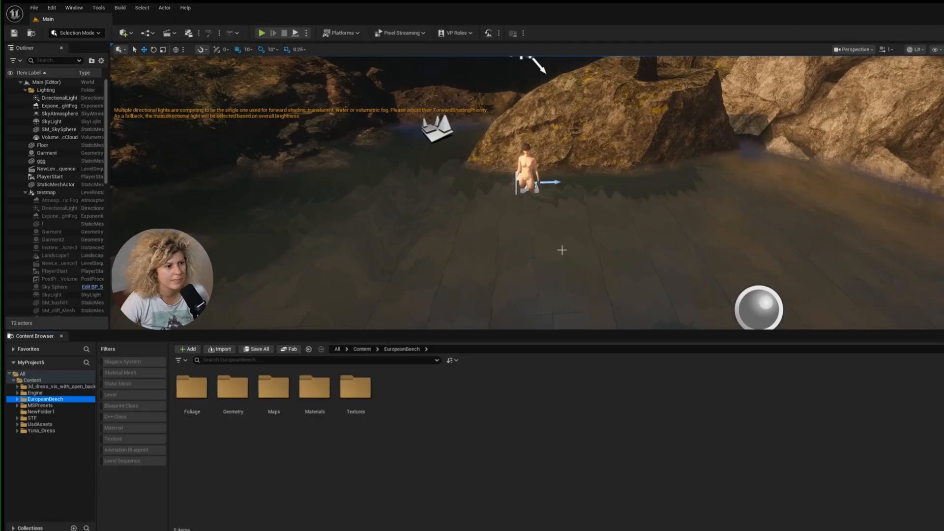
Look over the imported environment around the avatar and scrub the sequence to preview the animation.
{"action": "scroll", "coordinate": [562, 250], "scroll_direction": "down", "scroll_amount": 4}
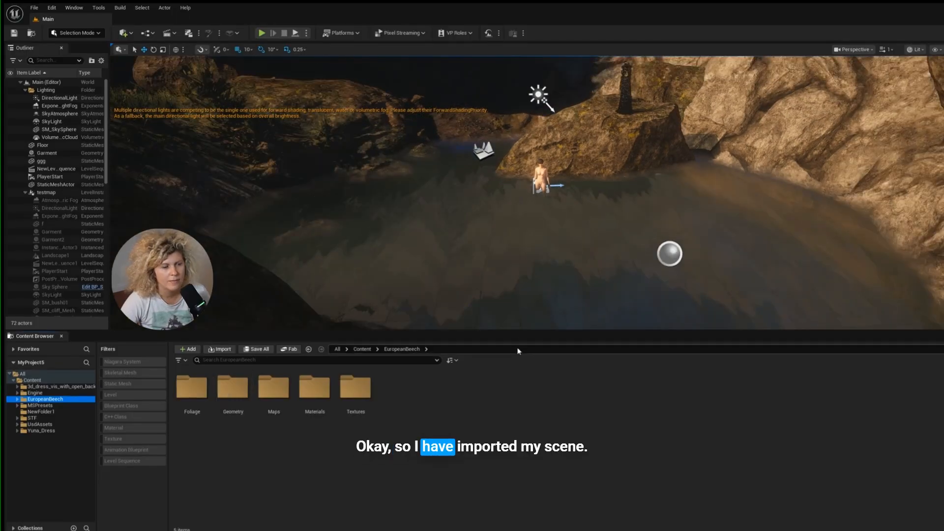
{"action": "scroll", "coordinate": [477, 232], "scroll_direction": "down", "scroll_amount": 2}
{"action": "middle_click_drag", "start_coordinate": [477, 232], "coordinate": [464, 160]}
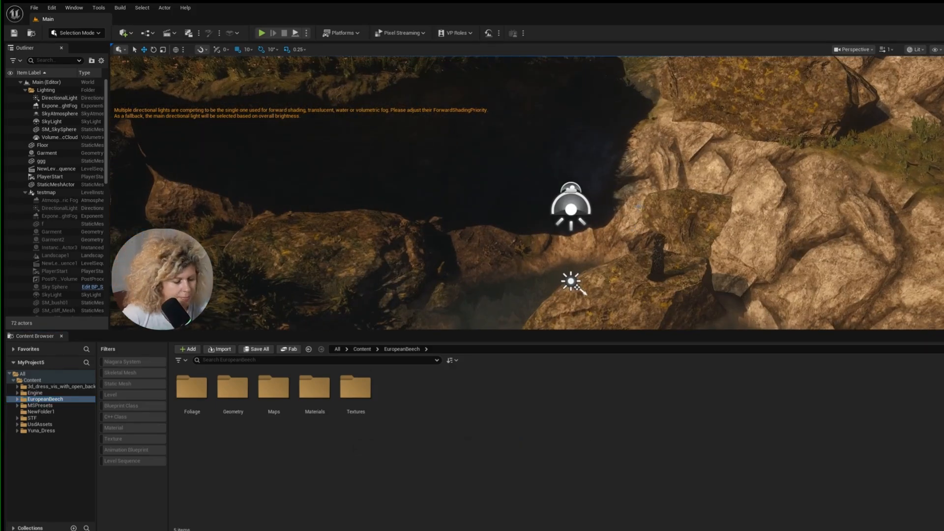
{"action": "scroll", "coordinate": [628, 191], "scroll_direction": "down", "scroll_amount": 10}
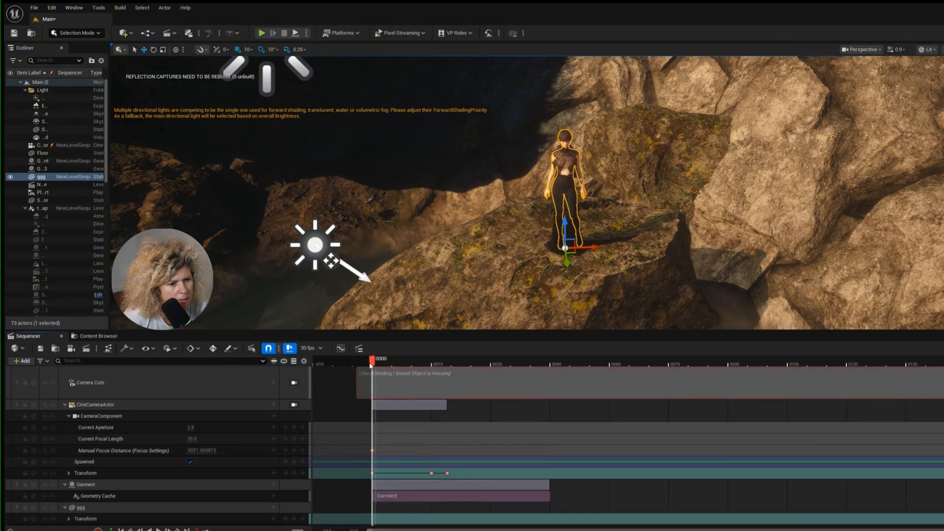
{"action": "left_click_drag", "start_coordinate": [371, 363], "coordinate": [537, 414]}
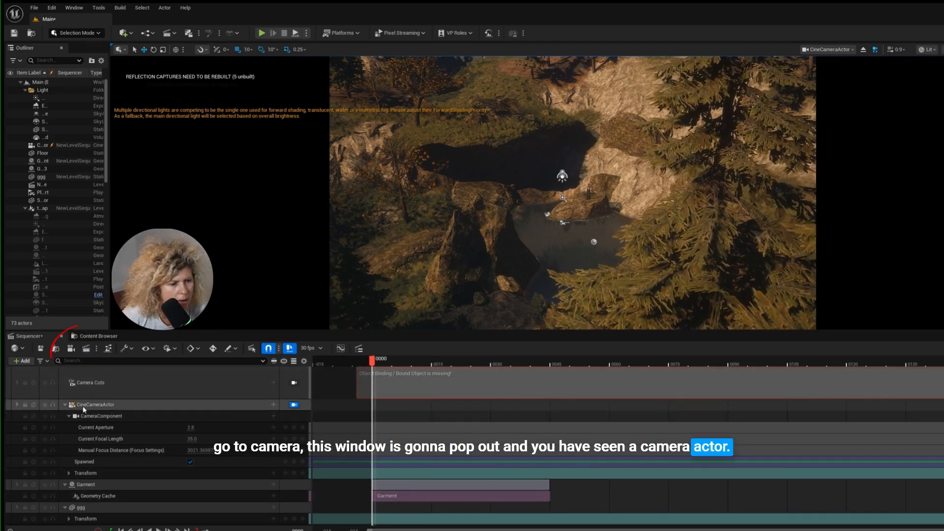
Select CineCameraActor in the sequence, bring its view closer to the avatar at frame 6 and key its Transform.
{"action": "left_click", "coordinate": [246, 406]}
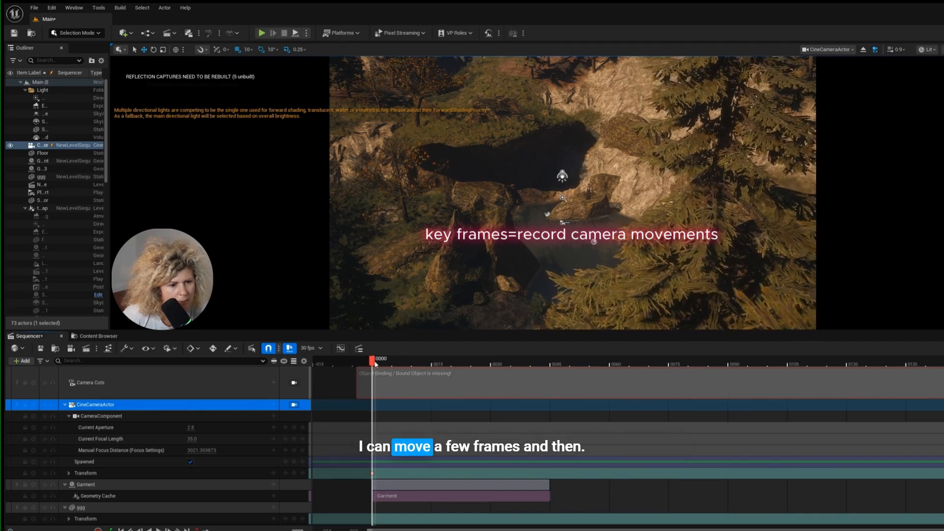
{"action": "left_click_drag", "start_coordinate": [373, 362], "coordinate": [397, 364]}
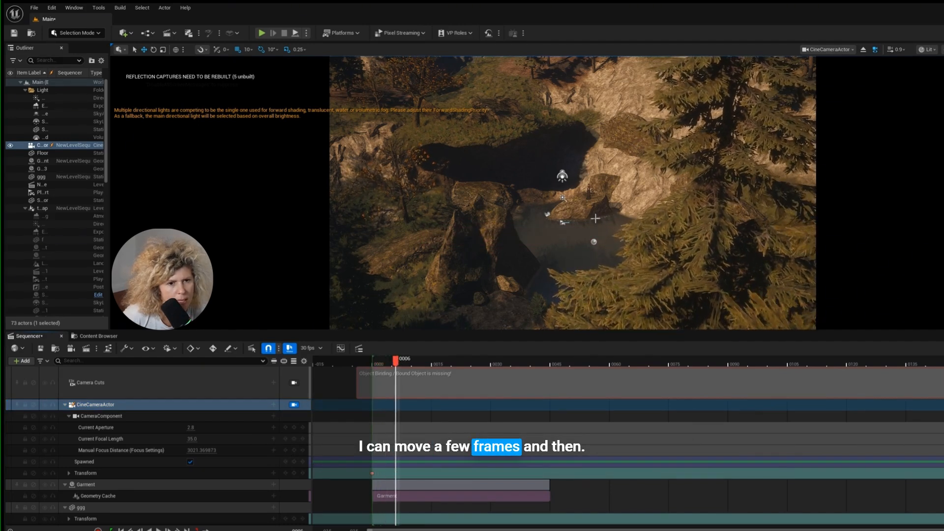
{"action": "scroll", "coordinate": [611, 203], "scroll_direction": "up", "scroll_amount": 8}
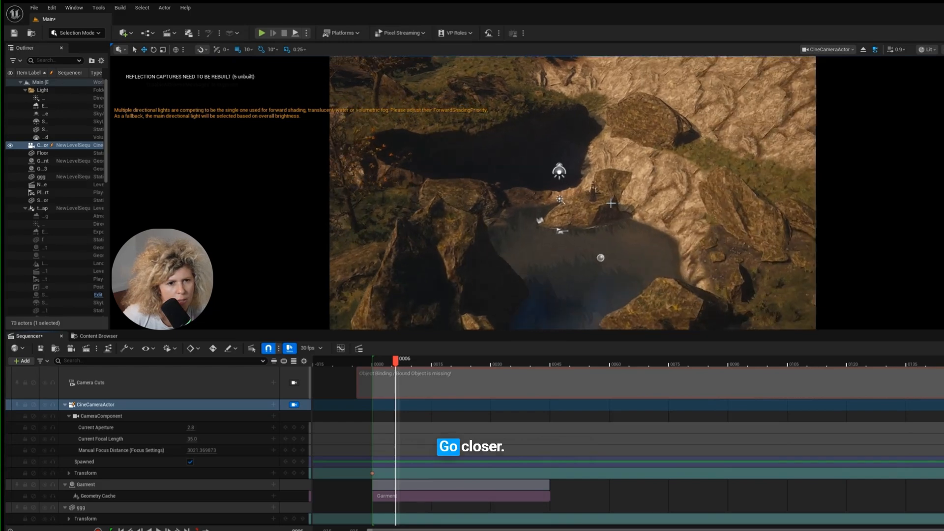
{"action": "scroll", "coordinate": [610, 203], "scroll_direction": "up", "scroll_amount": 8}
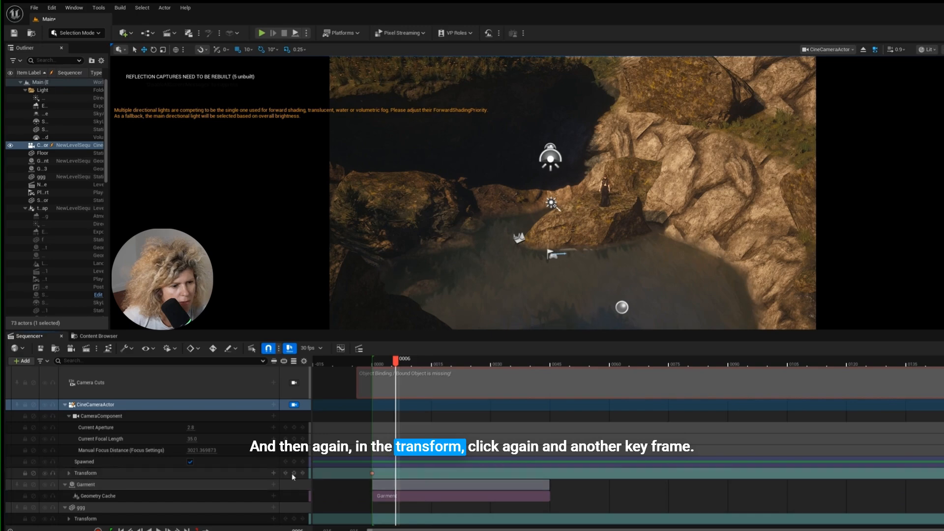
{"action": "left_click", "coordinate": [294, 473]}
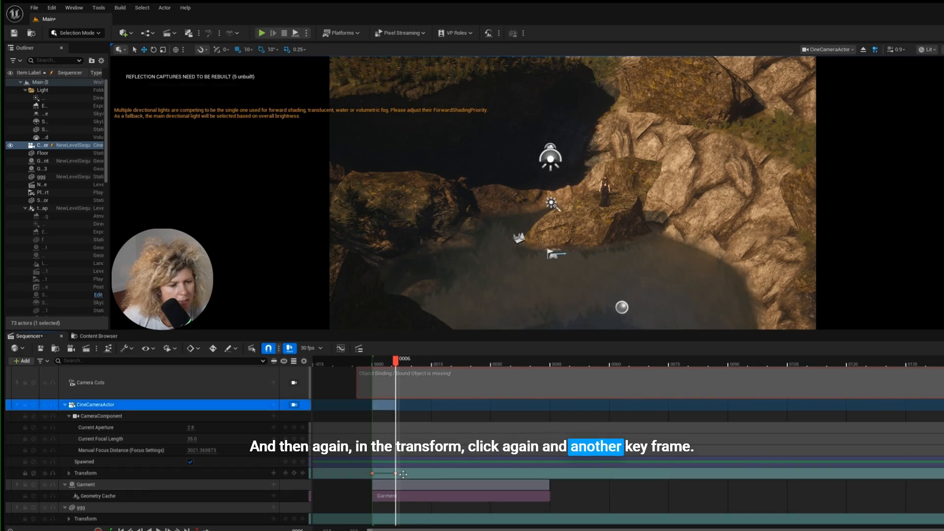
Frame the camera close on the avatar at frame 16, key its Transform and scrub through the camera move.
{"action": "left_click_drag", "start_coordinate": [395, 363], "coordinate": [437, 380]}
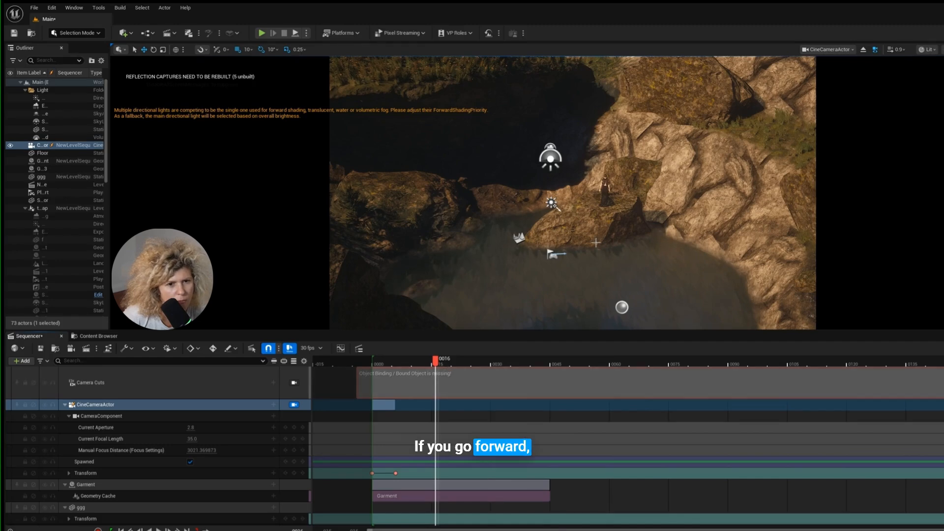
{"action": "scroll", "coordinate": [626, 221], "scroll_direction": "up", "scroll_amount": 4}
{"action": "scroll", "coordinate": [673, 234], "scroll_direction": "up", "scroll_amount": 4}
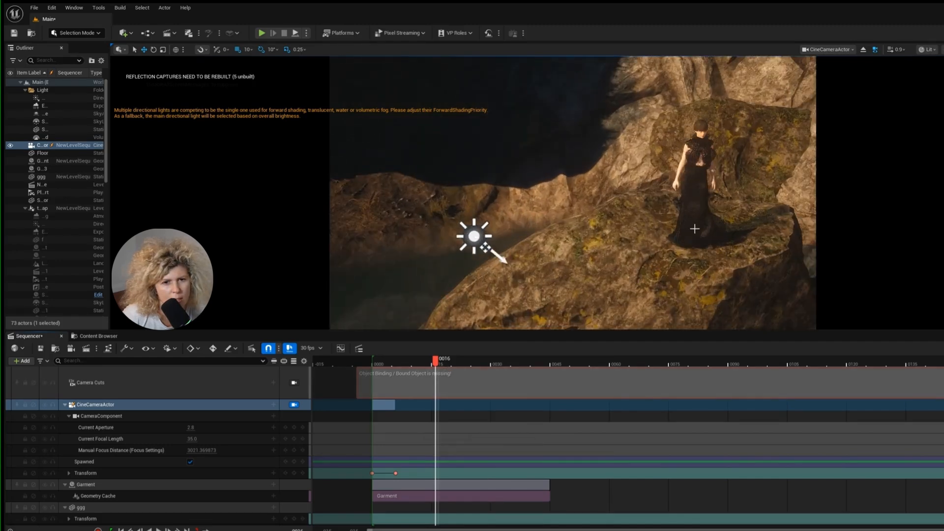
{"action": "middle_click_drag", "start_coordinate": [674, 234], "coordinate": [667, 228]}
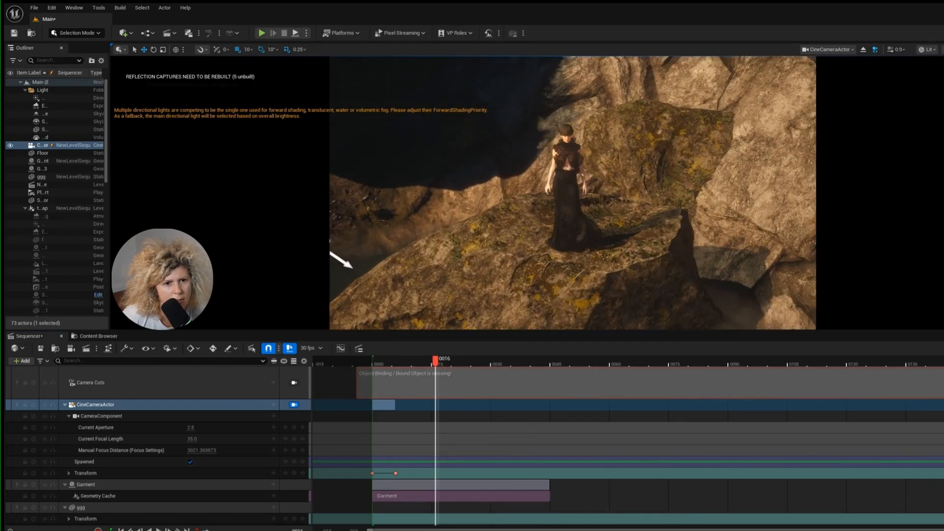
{"action": "scroll", "coordinate": [635, 232], "scroll_direction": "up", "scroll_amount": 2}
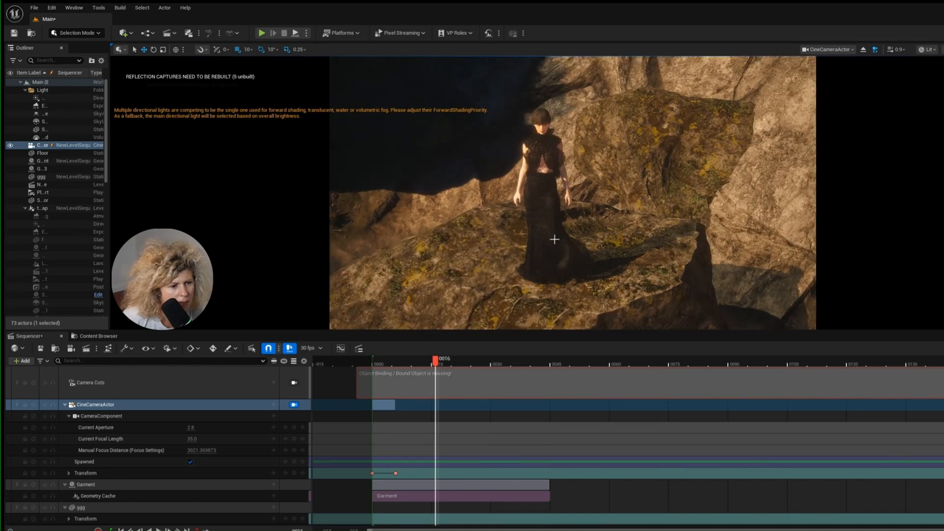
{"action": "scroll", "coordinate": [380, 187], "scroll_direction": "up", "scroll_amount": 2}
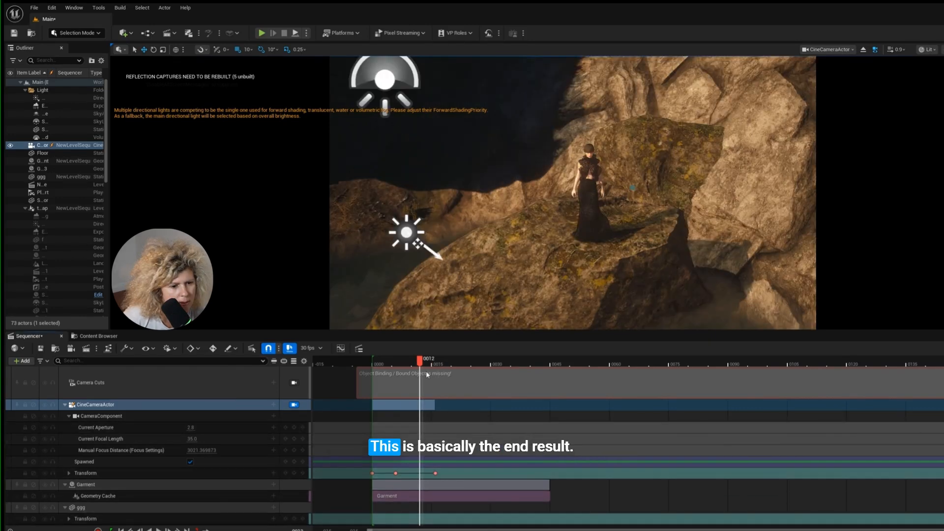
{"action": "left_click_drag", "start_coordinate": [426, 370], "coordinate": [443, 381]}
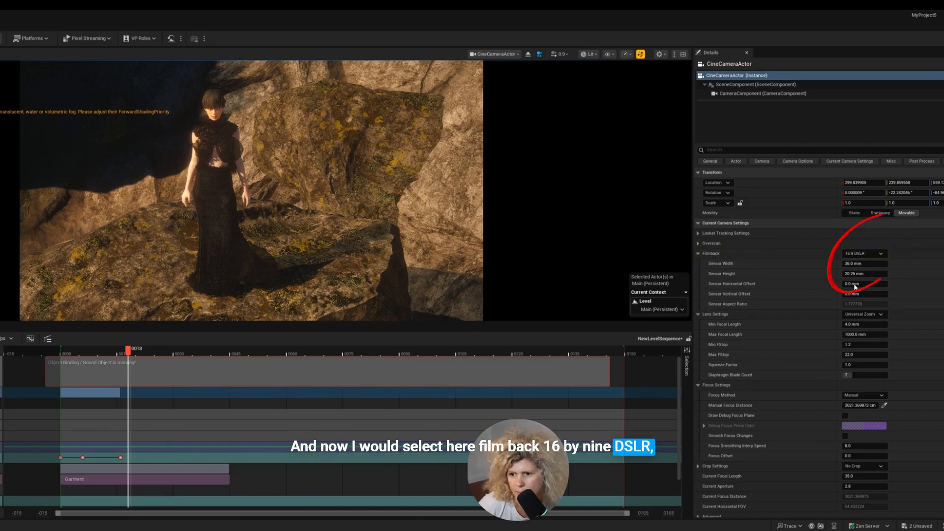
Draw the camera's debug focus plane and key the Manual Focus Distance at frame 16 by sampling the avatar, then scrub to check it.
{"action": "scroll", "coordinate": [854, 284], "scroll_direction": "down", "scroll_amount": 1}
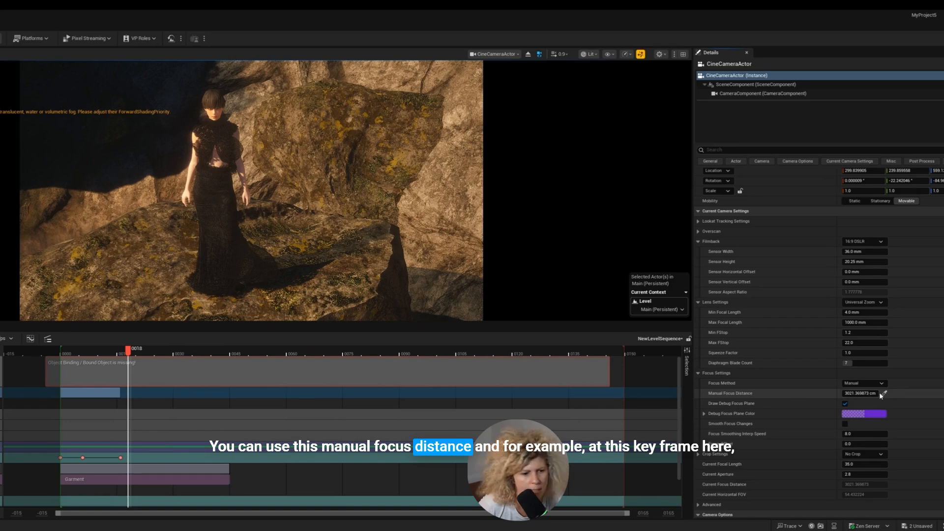
{"action": "left_click", "coordinate": [122, 353]}
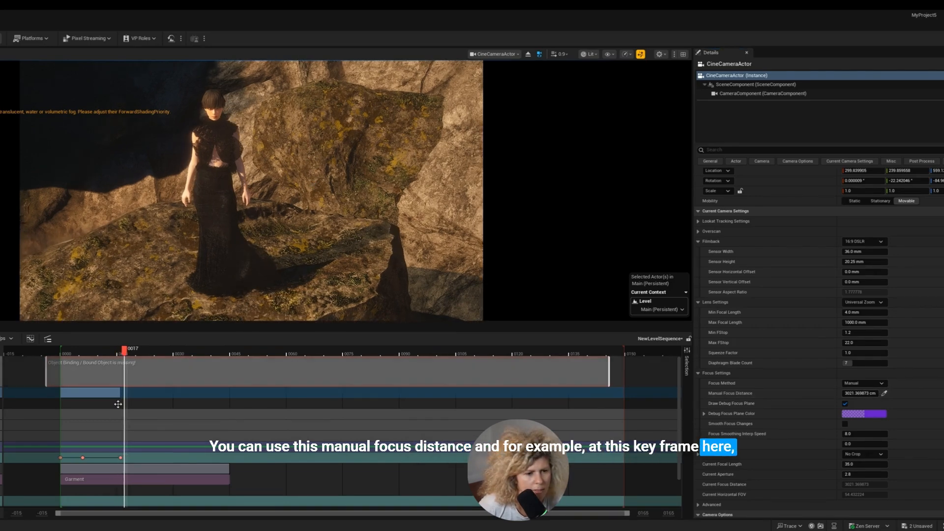
{"action": "left_click", "coordinate": [122, 353]}
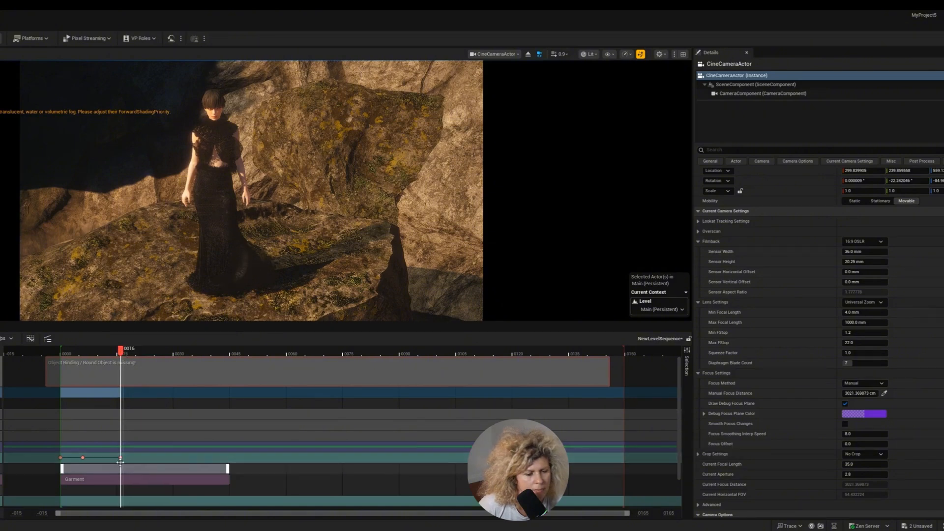
{"action": "left_click", "coordinate": [122, 458]}
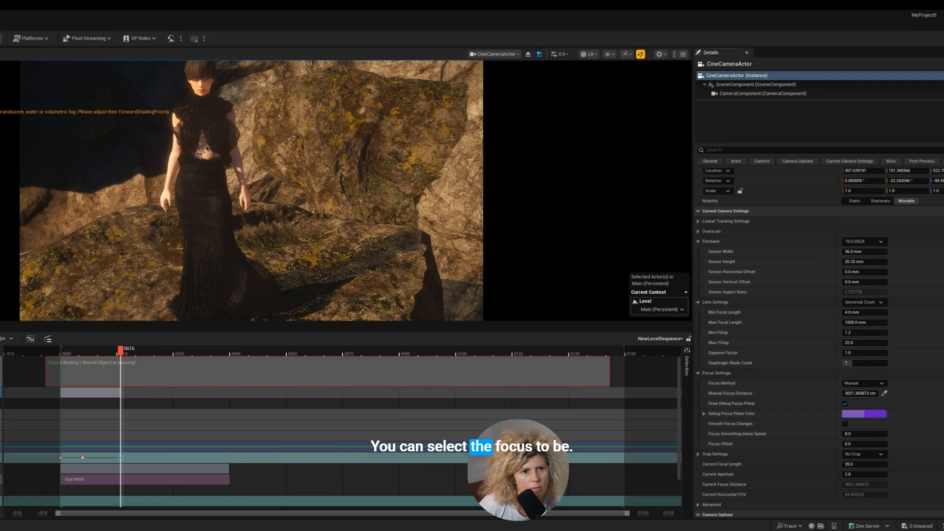
{"action": "left_click", "coordinate": [202, 166]}
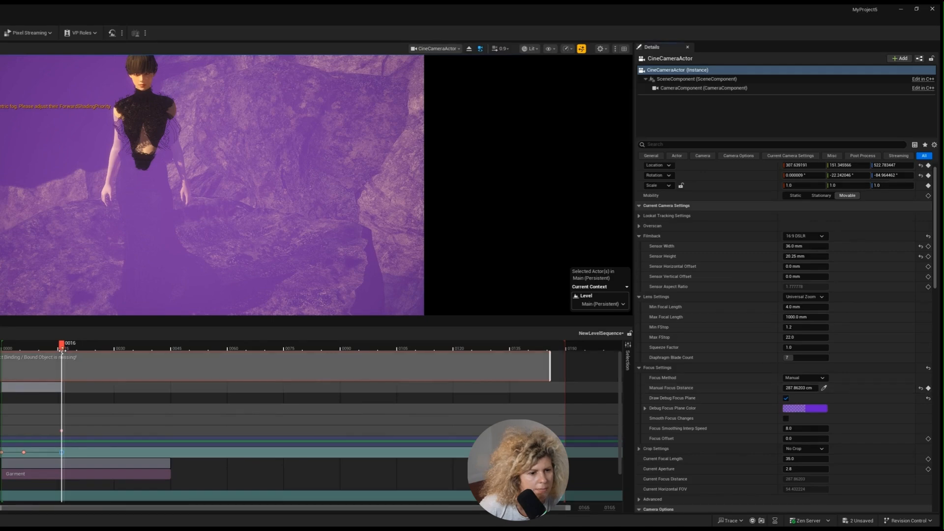
{"action": "left_click_drag", "start_coordinate": [62, 350], "coordinate": [53, 355]}
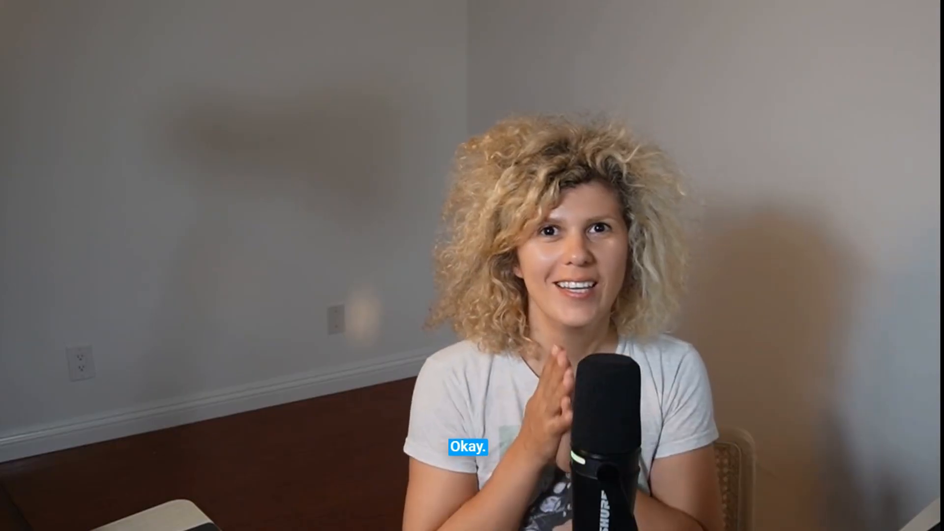